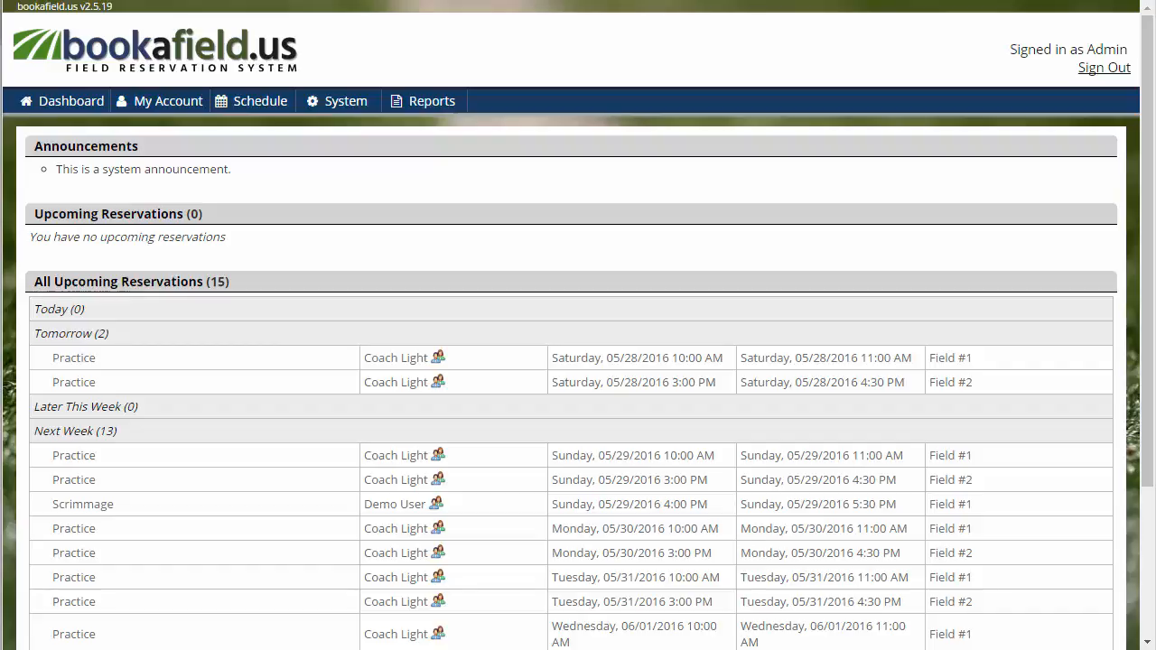
# Step: Open the resource management page and add a new resource named Field 3 on the Default schedule
pyautogui.click(343, 100)
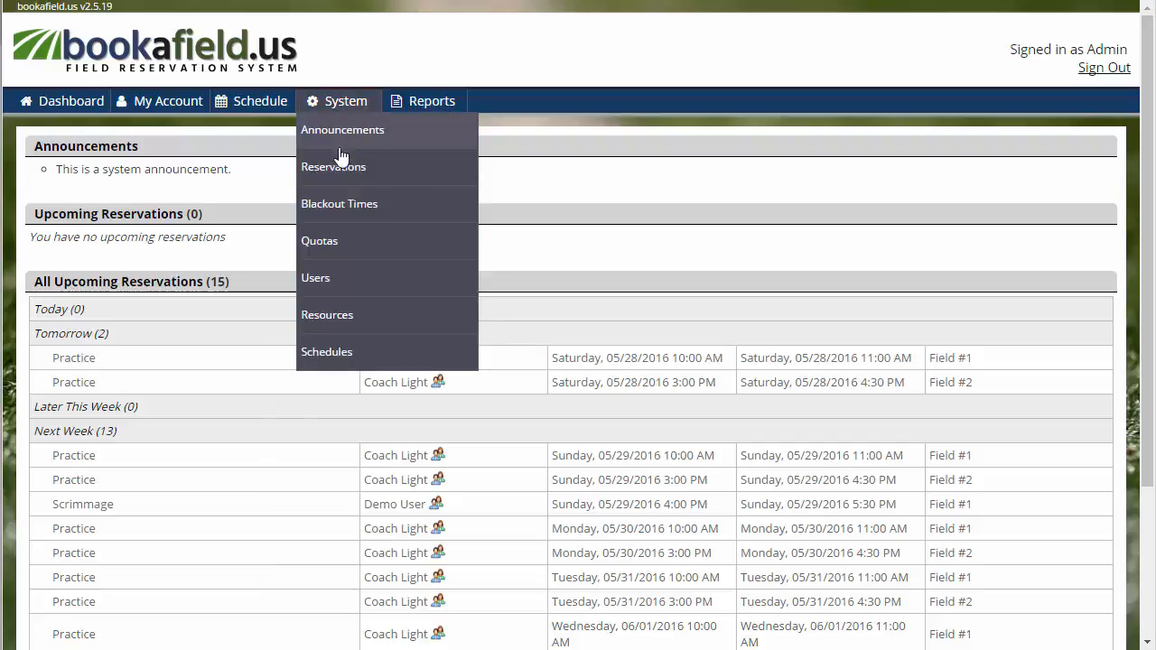
pyautogui.click(327, 314)
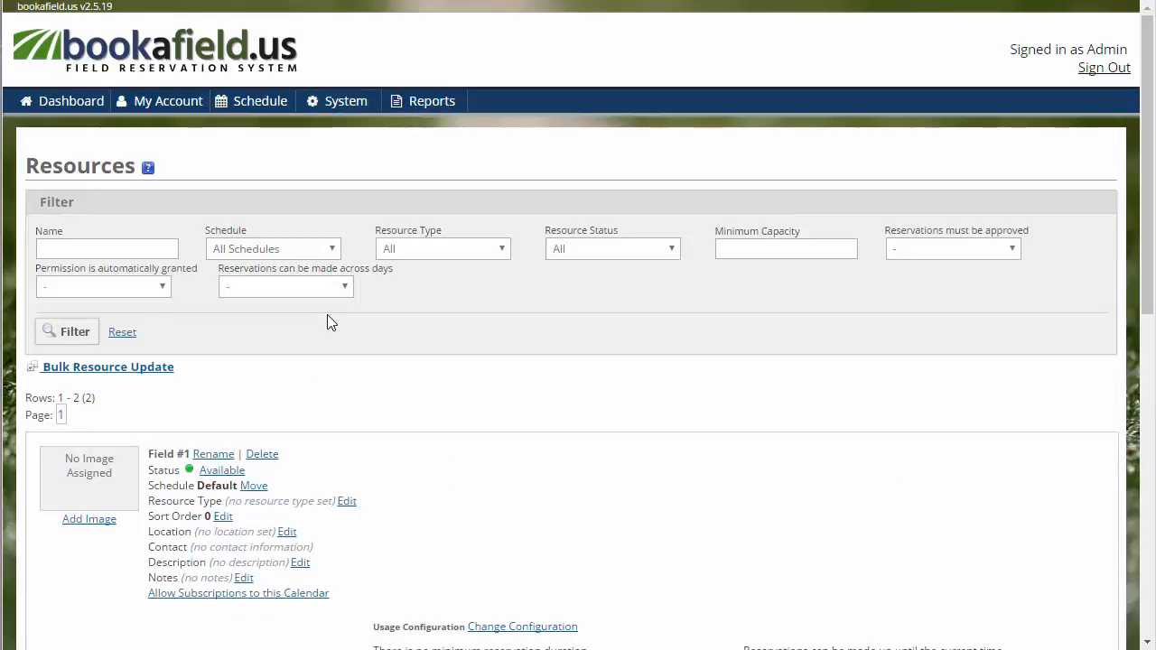
pyautogui.scroll(-3, 529, 406)
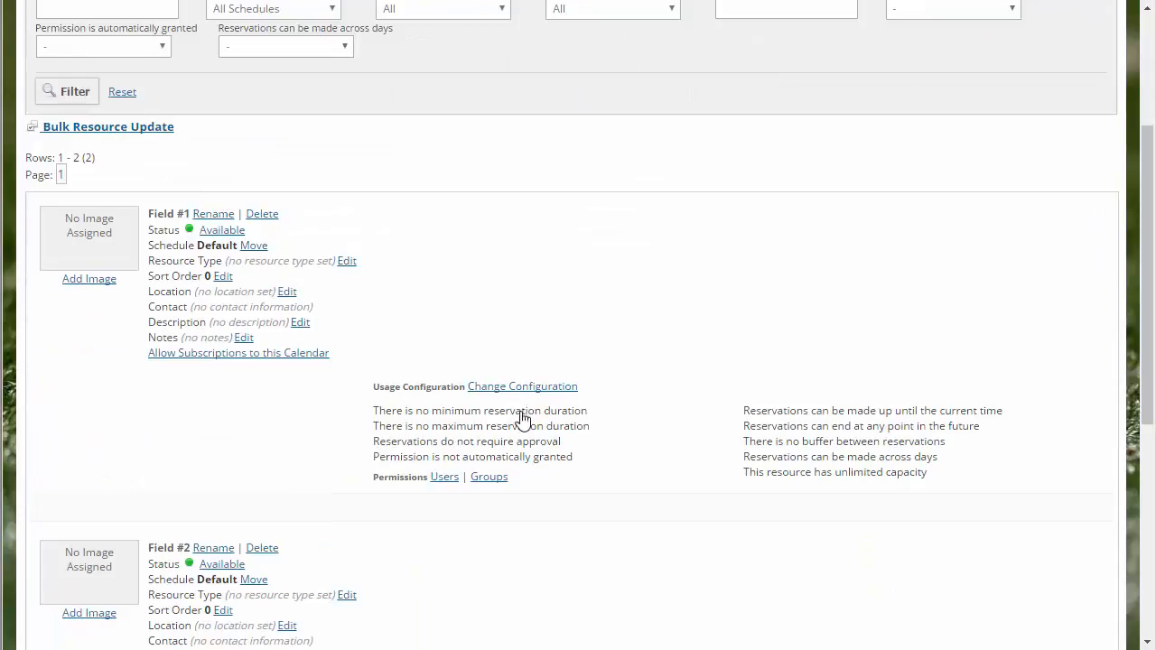
pyautogui.scroll(-5, 520, 417)
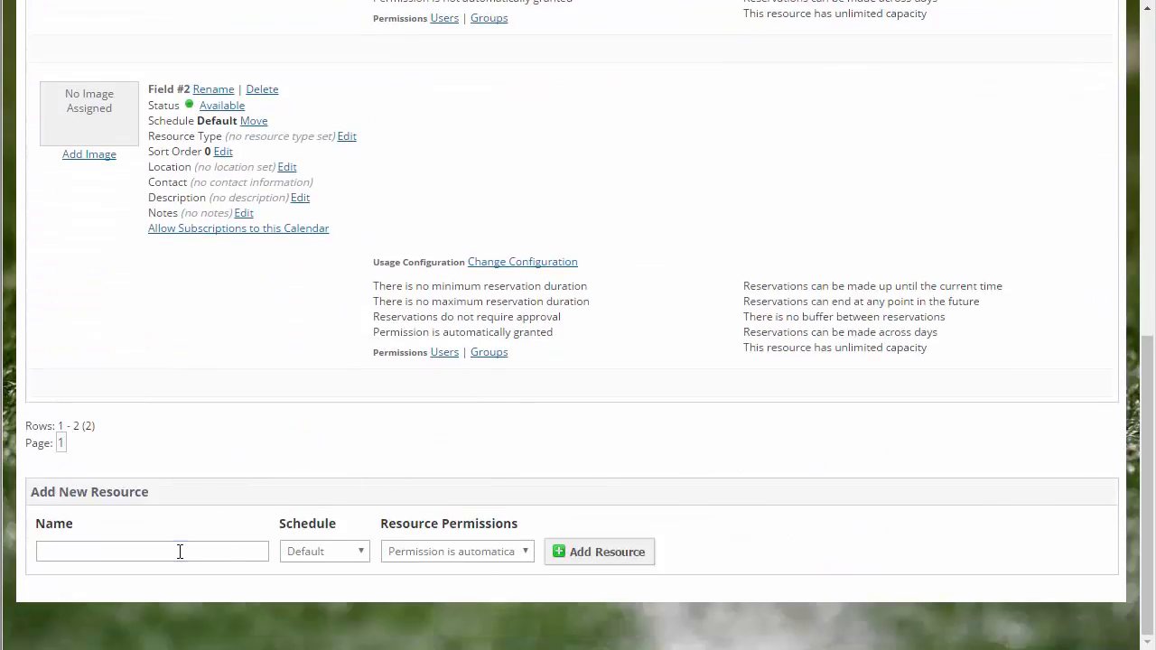
pyautogui.click(179, 552)
pyautogui.write('Fie')
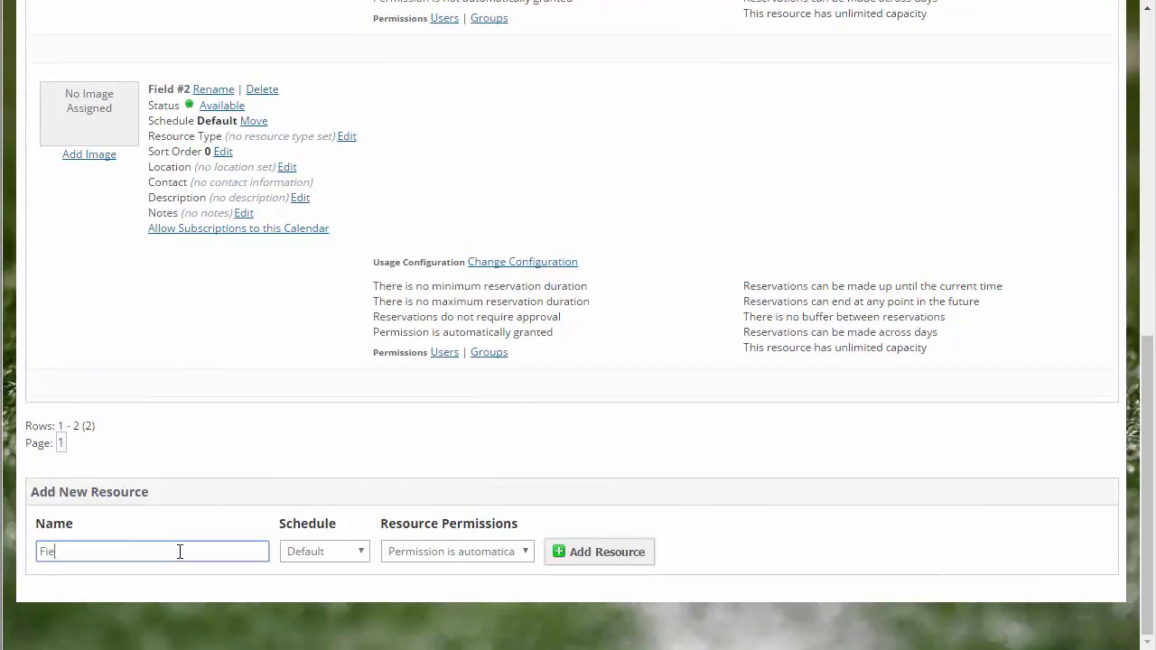
pyautogui.write('ld 3')
pyautogui.click(591, 558)
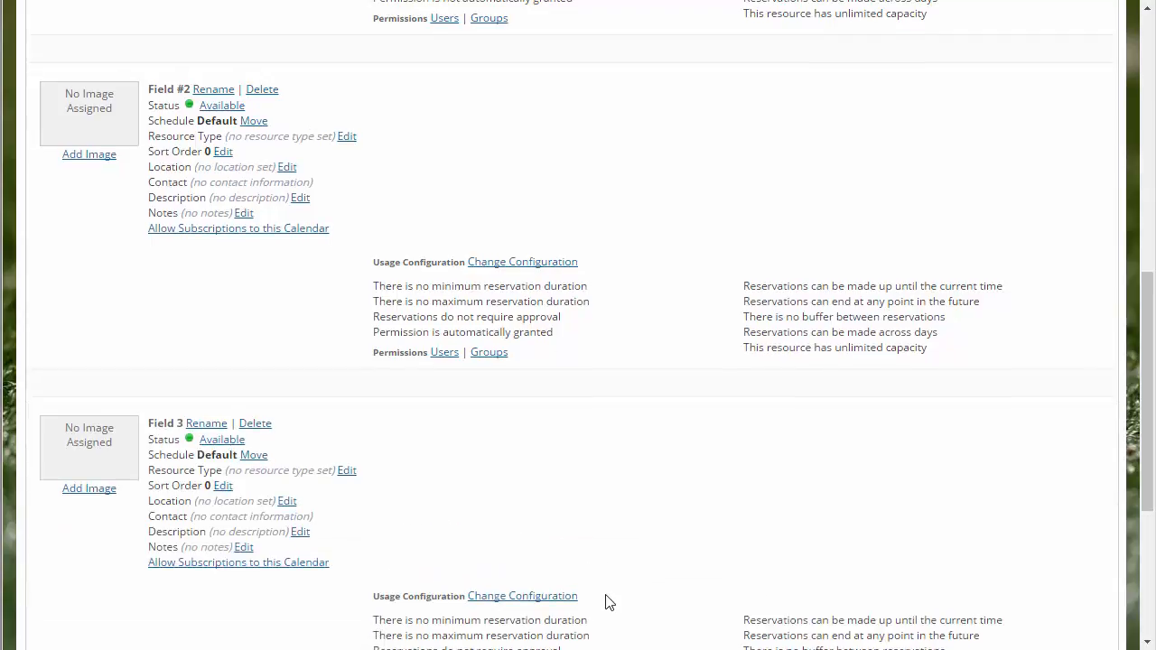
# Step: Look at the rename and delete dialogs of Field 3, leaving each one without making a change
pyautogui.scroll(-3, 609, 602)
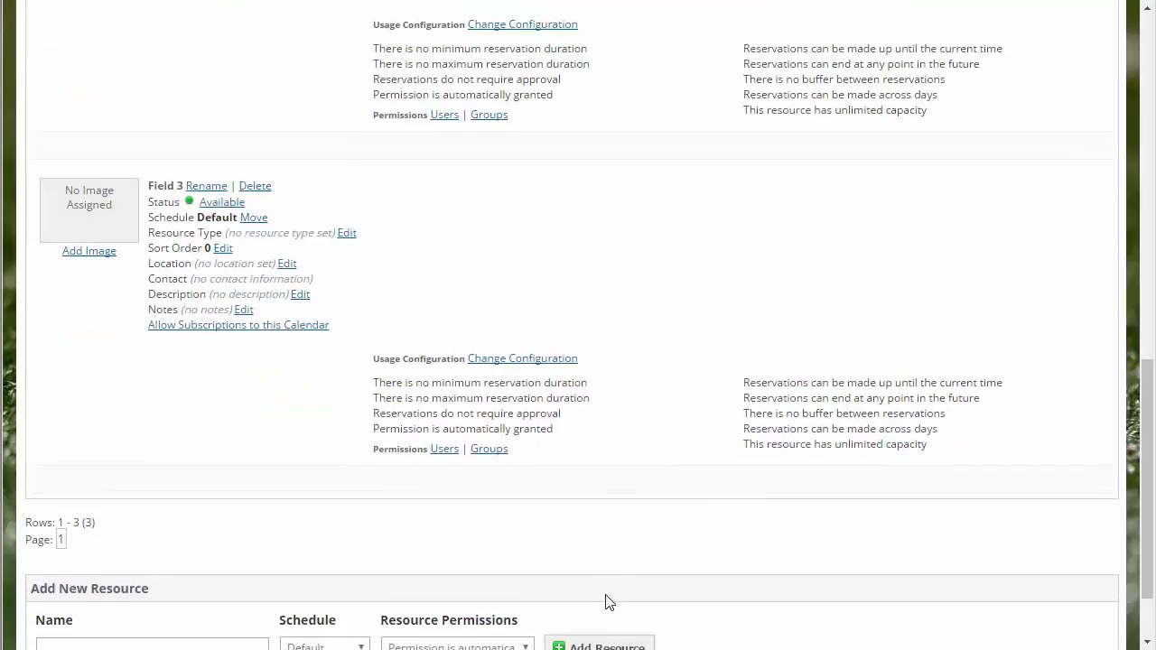
pyautogui.scroll(1, 608, 603)
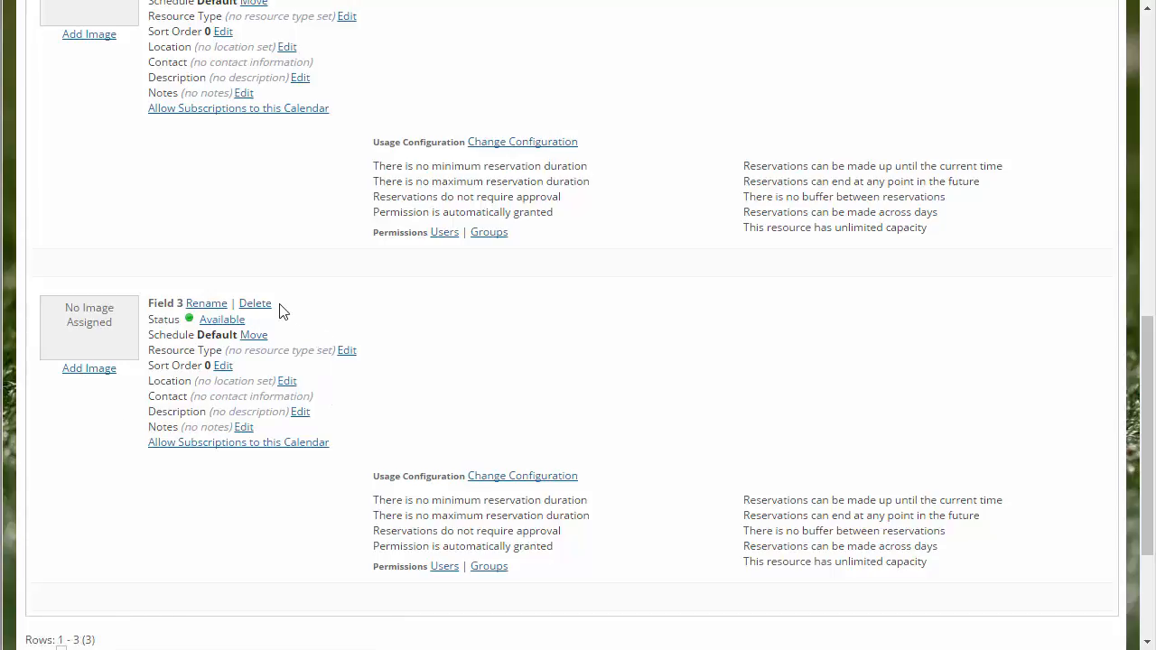
pyautogui.click(203, 305)
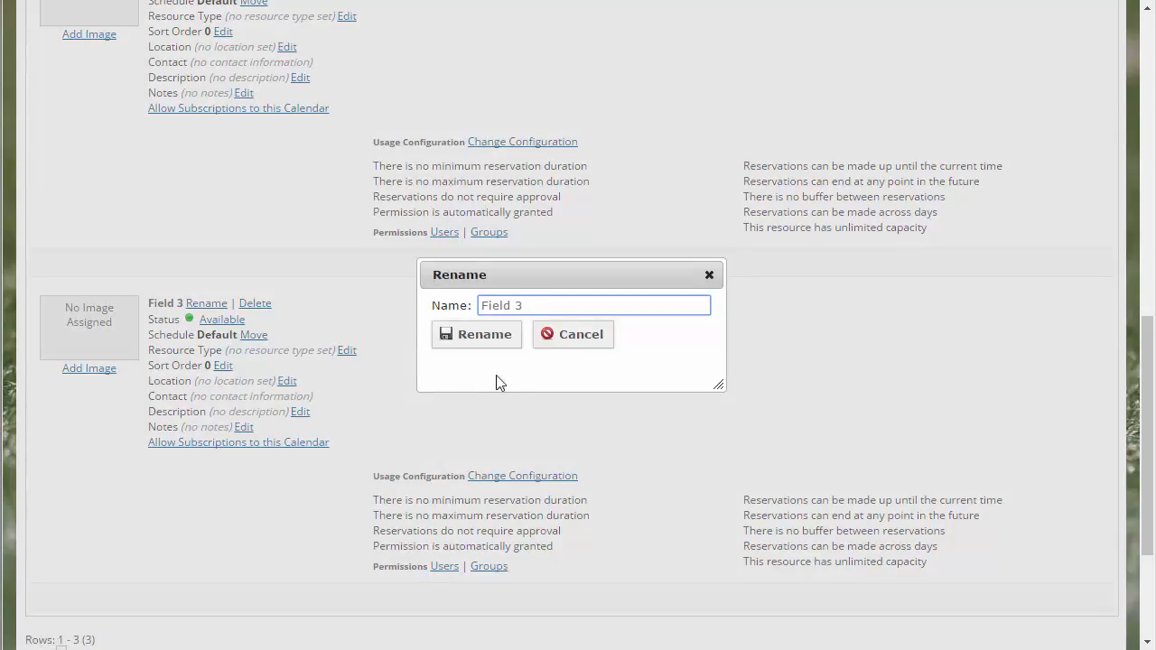
pyautogui.click(577, 340)
pyautogui.click(260, 307)
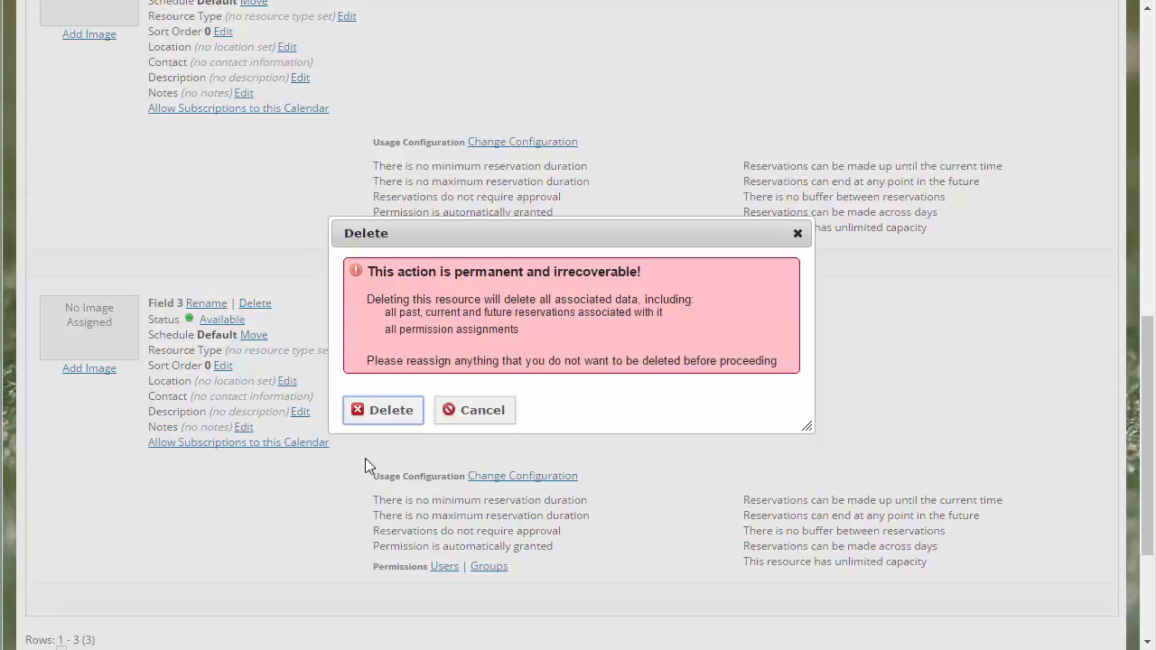
pyautogui.click(476, 413)
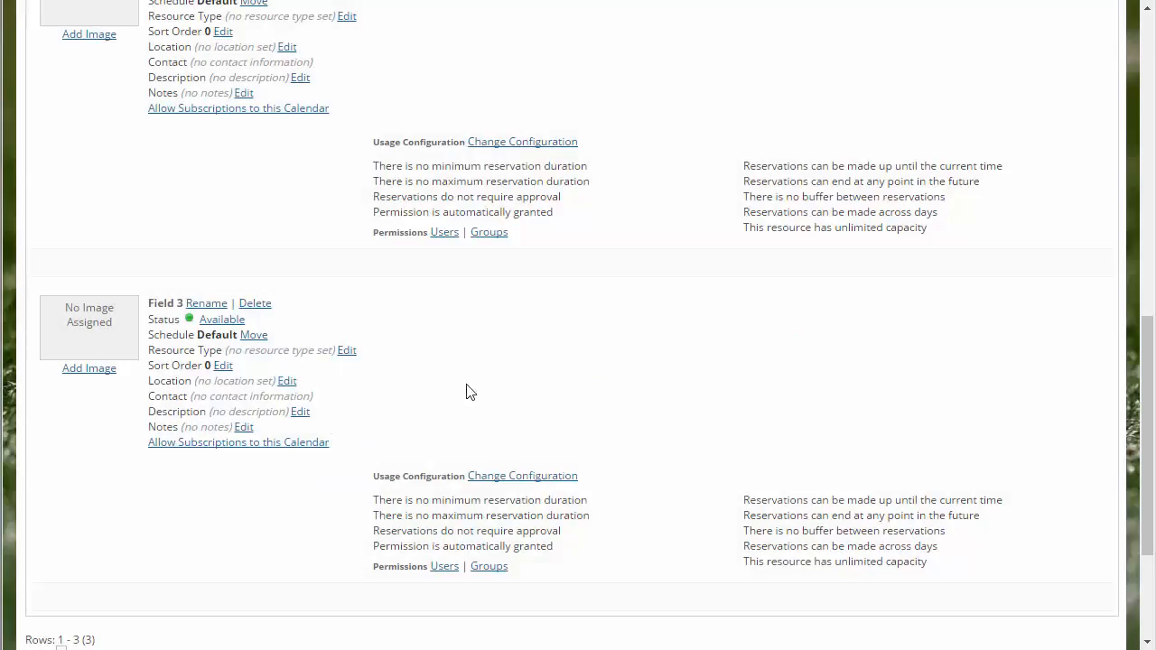
# Step: Set the status of Field 3 to Unavailable and add "Reason" as its new status reason
pyautogui.click(221, 321)
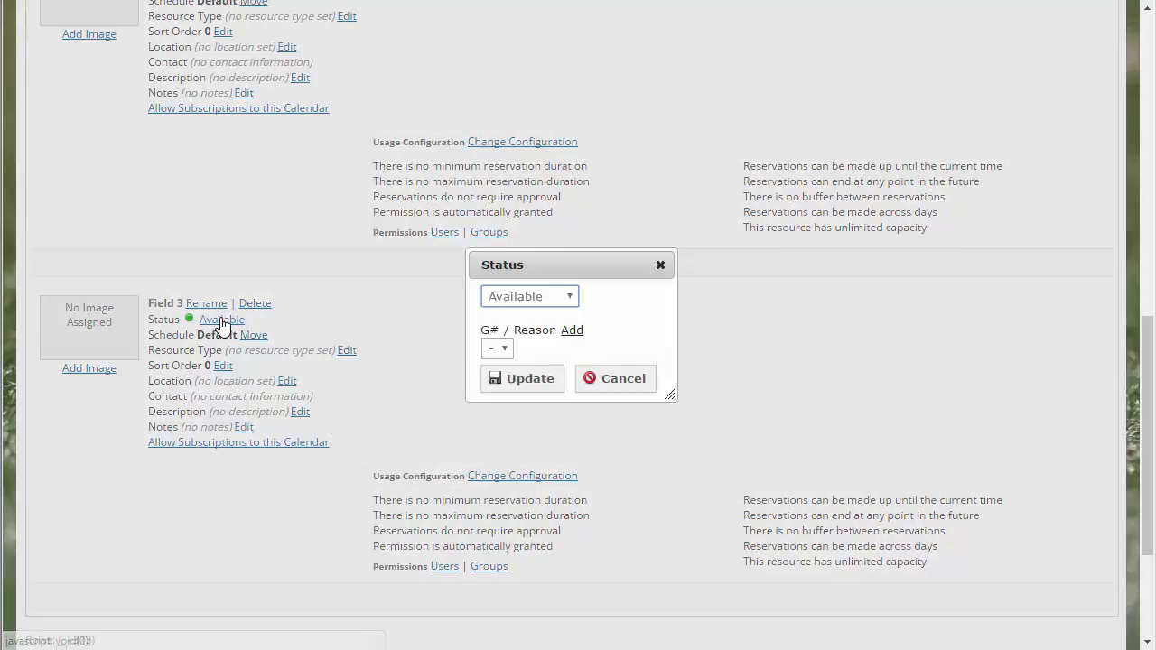
pyautogui.click(571, 298)
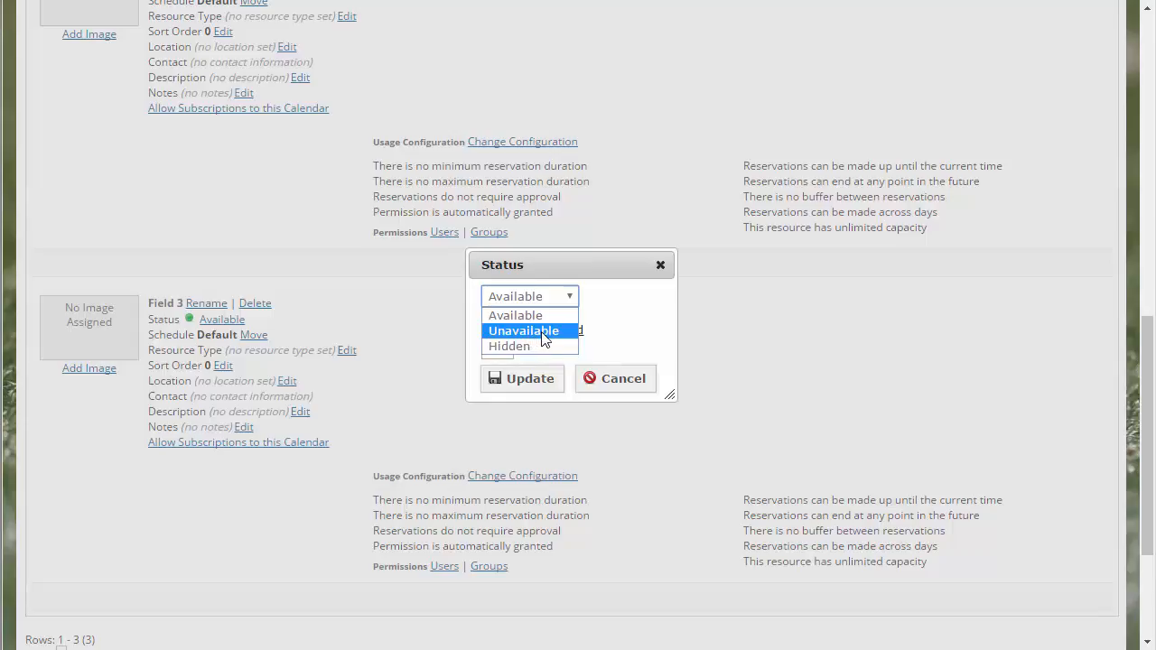
pyautogui.click(545, 333)
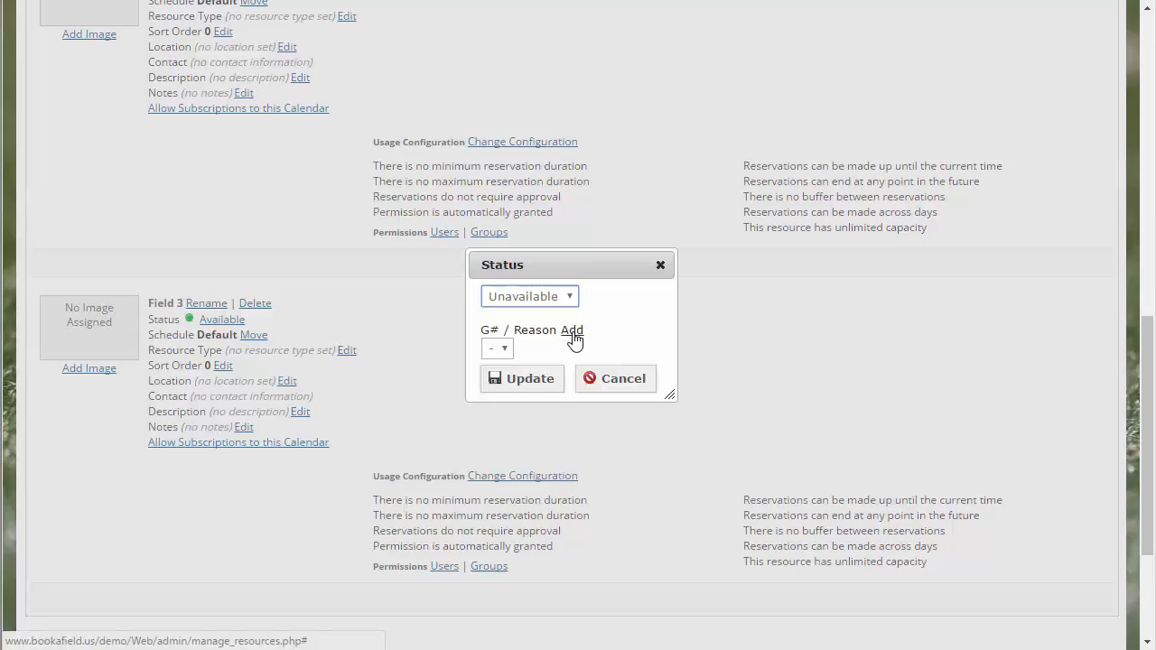
pyautogui.click(572, 334)
pyautogui.click(561, 371)
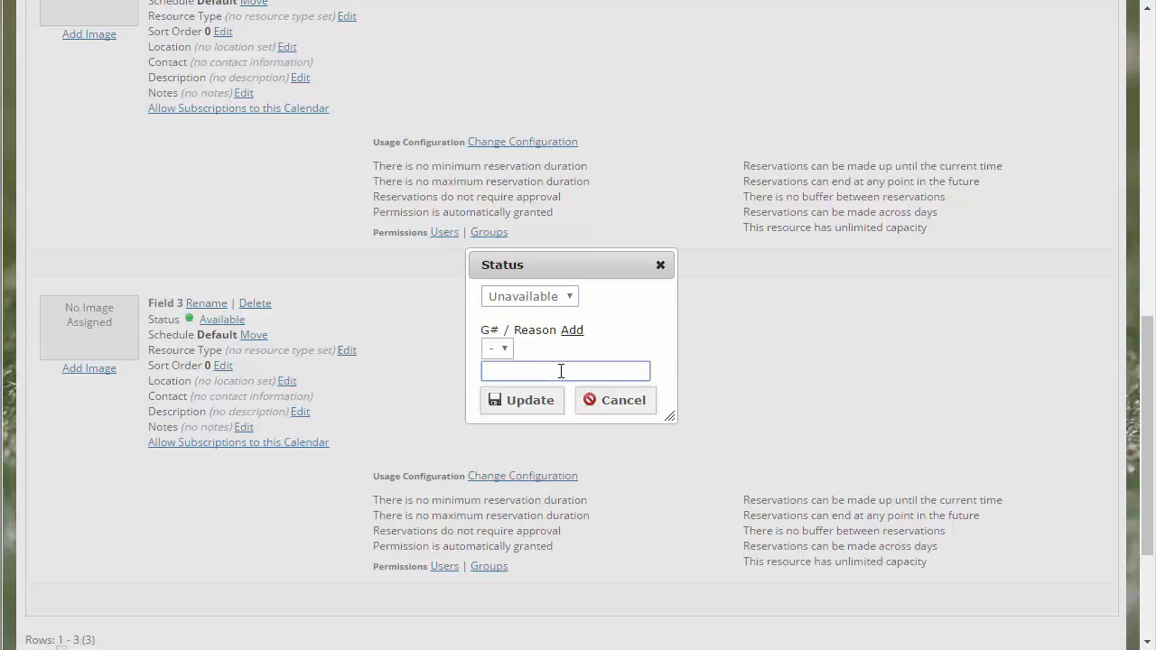
pyautogui.write('Reason')
pyautogui.click(527, 406)
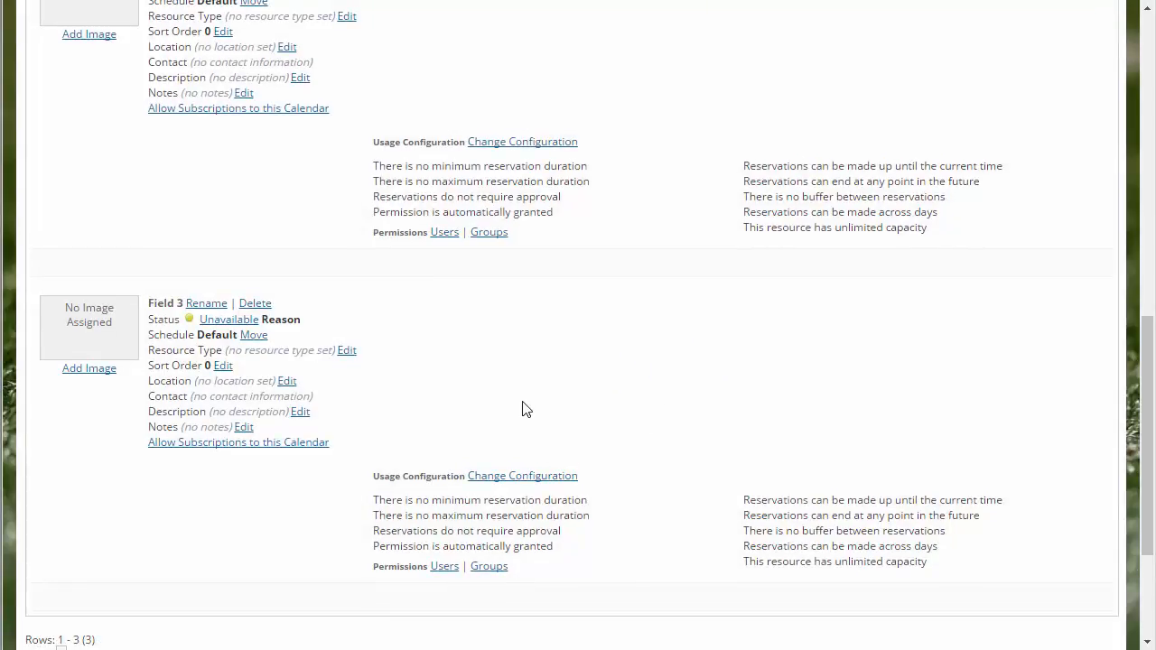
# Step: Examine the schedule and resource type choices available for Field 3 without changing either one
pyautogui.click(253, 335)
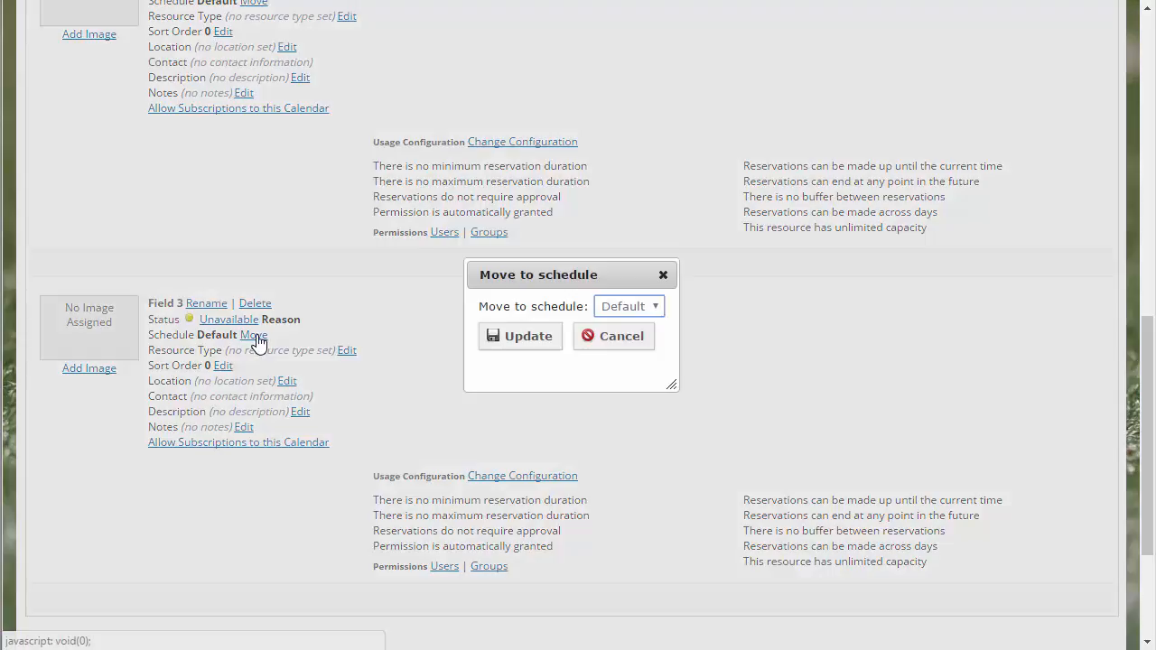
pyautogui.click(655, 307)
pyautogui.click(655, 307)
pyautogui.click(617, 349)
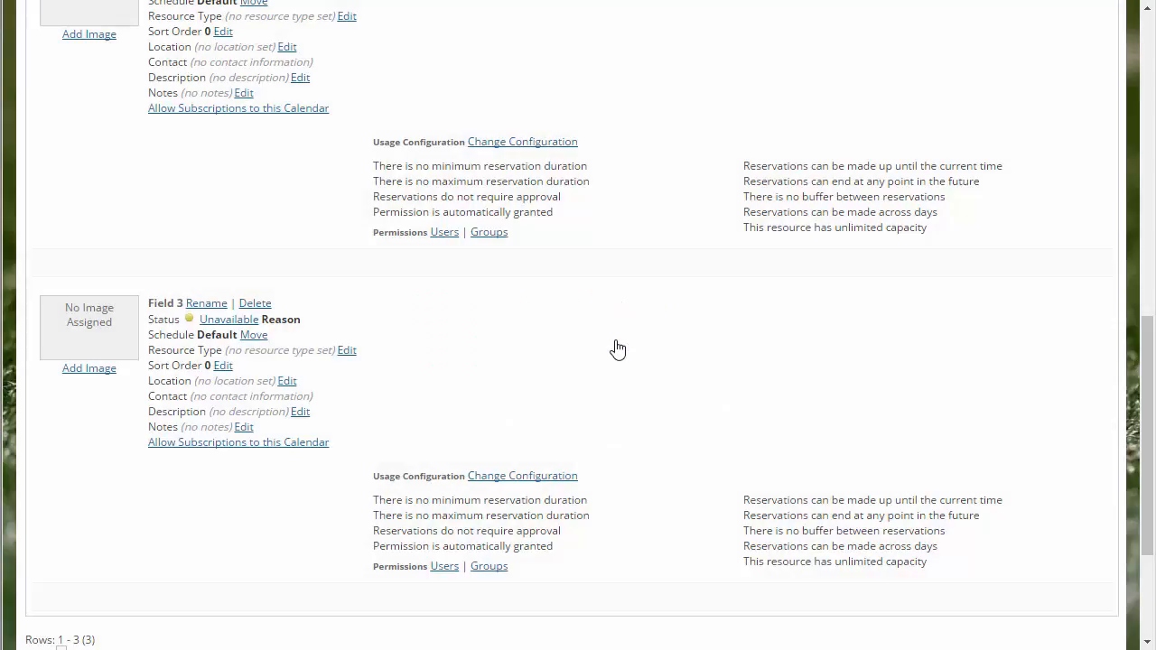
pyautogui.click(347, 351)
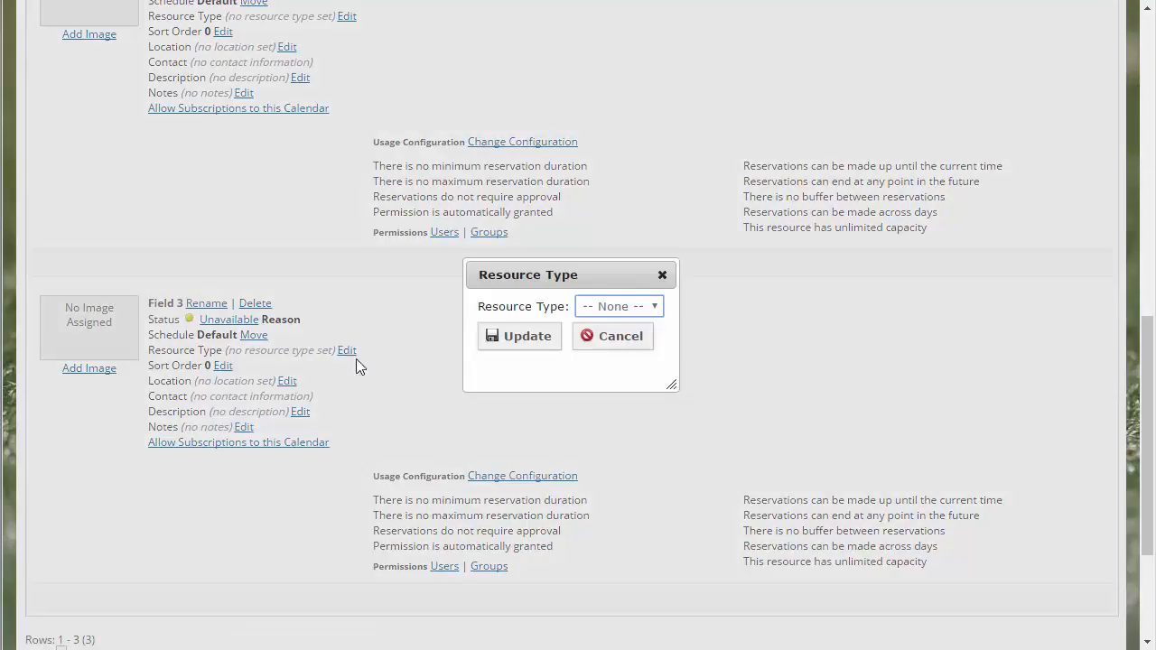
pyautogui.click(660, 306)
pyautogui.click(660, 308)
pyautogui.click(620, 338)
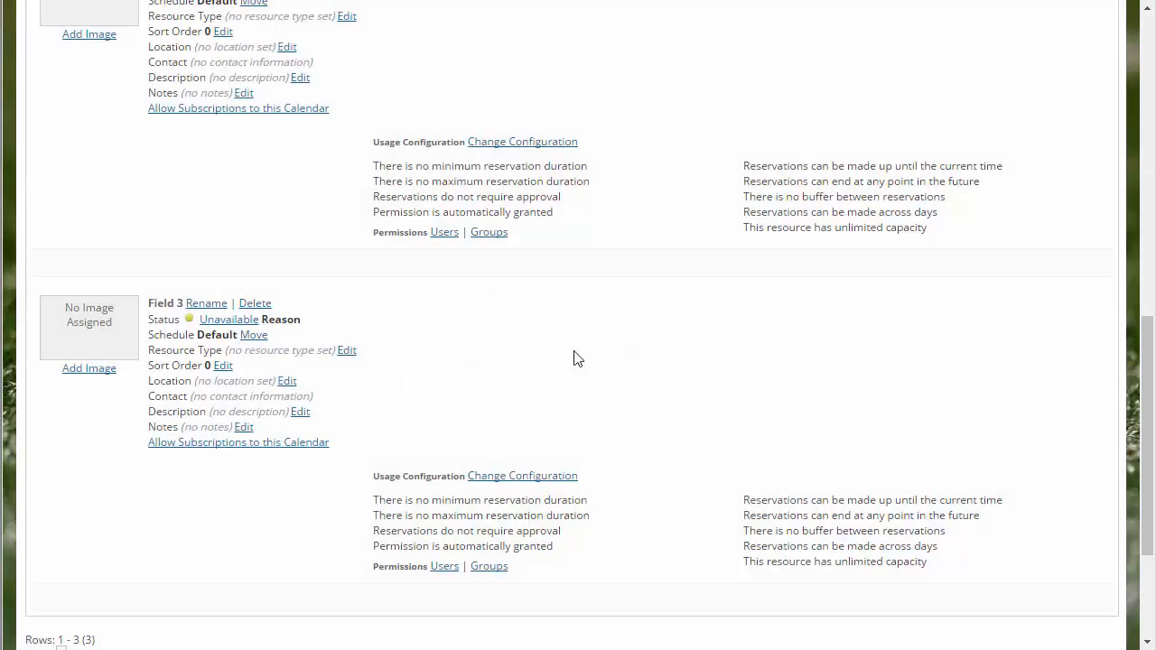
# Step: Set the sort order of Field 3 to 1
pyautogui.click(222, 366)
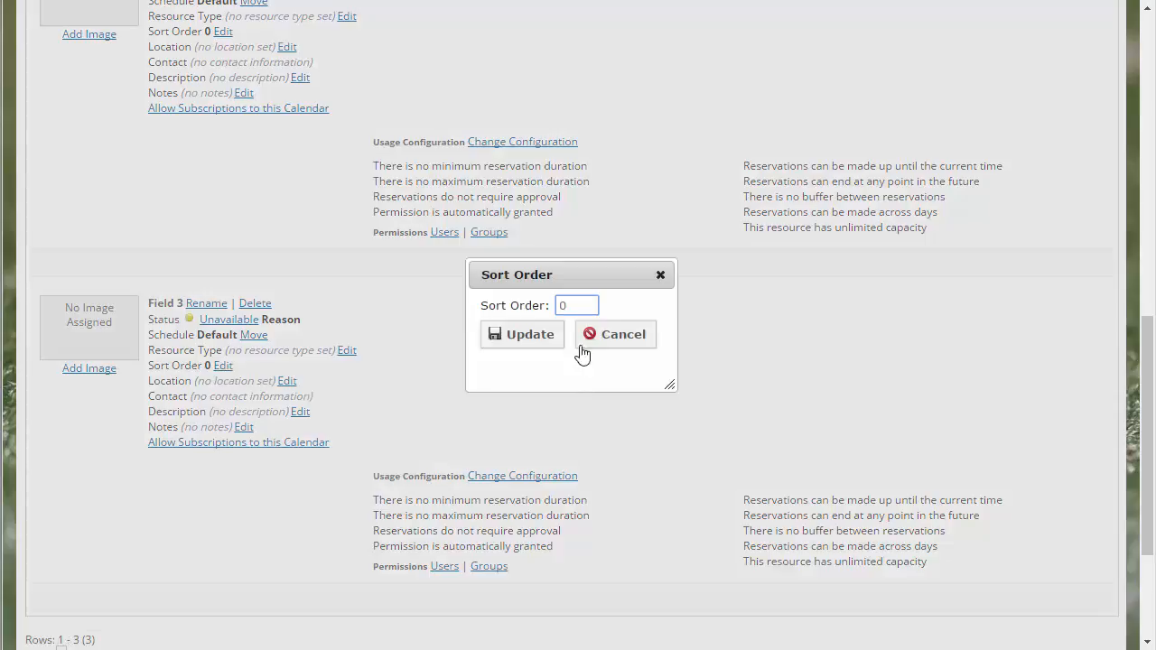
pyautogui.moveTo(574, 306); pyautogui.dragTo(554, 305)
pyautogui.write('1')
pyautogui.click(530, 341)
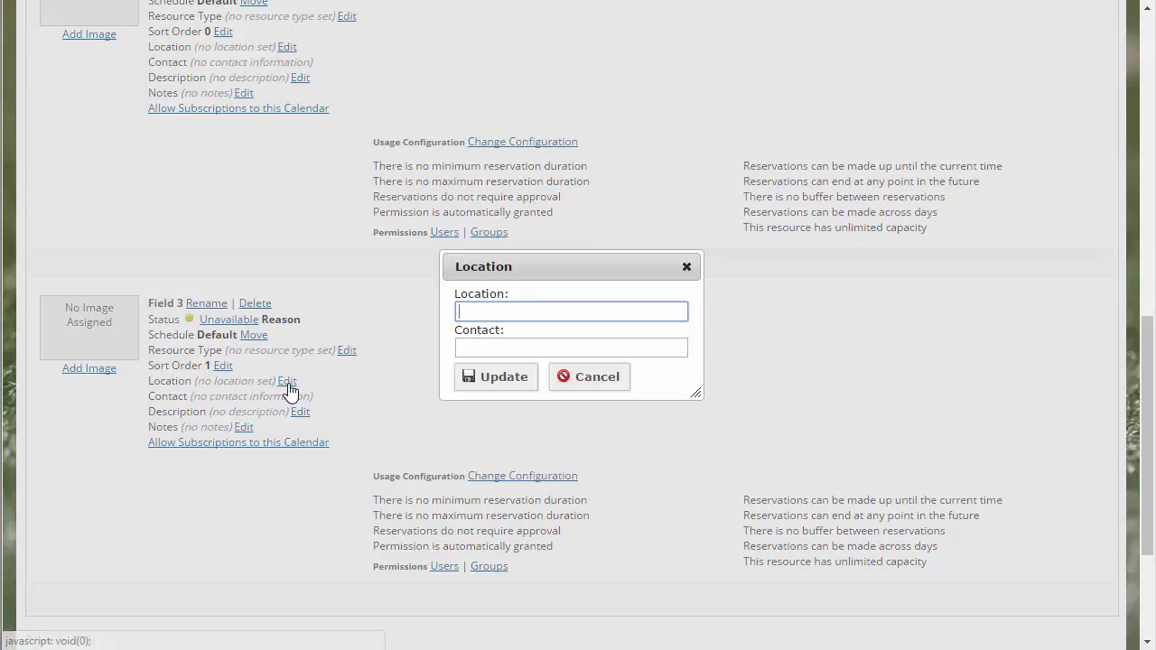
# Step: Look at the location and contact, description, and notes fields of Field 3 without entering anything
pyautogui.click(286, 381)
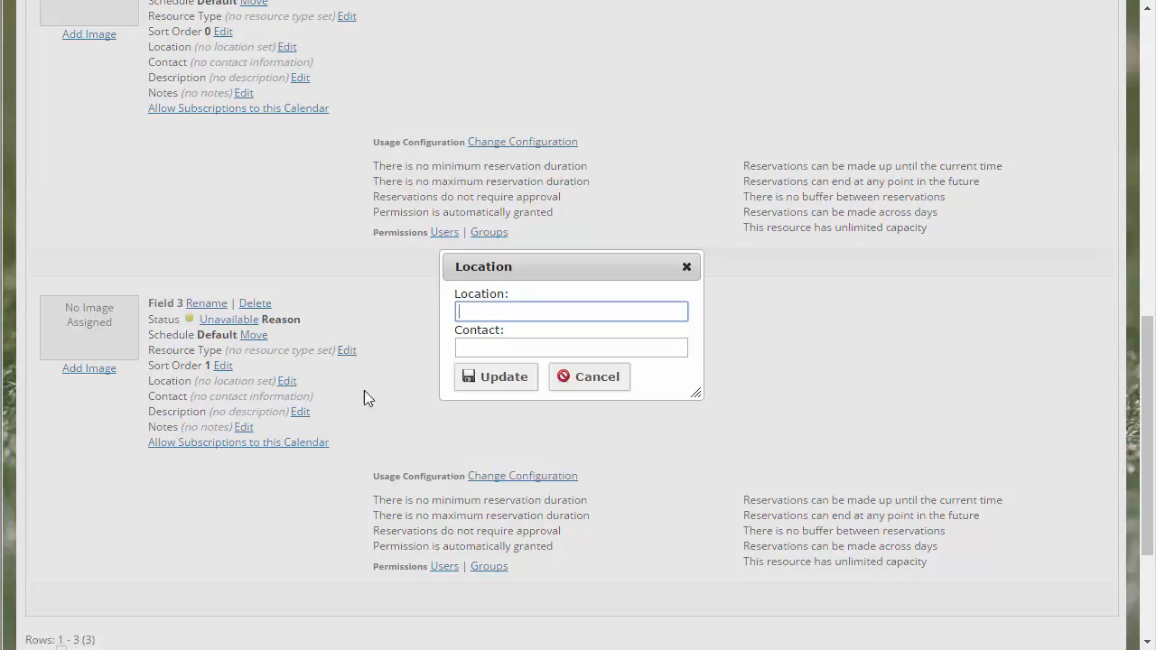
pyautogui.click(596, 390)
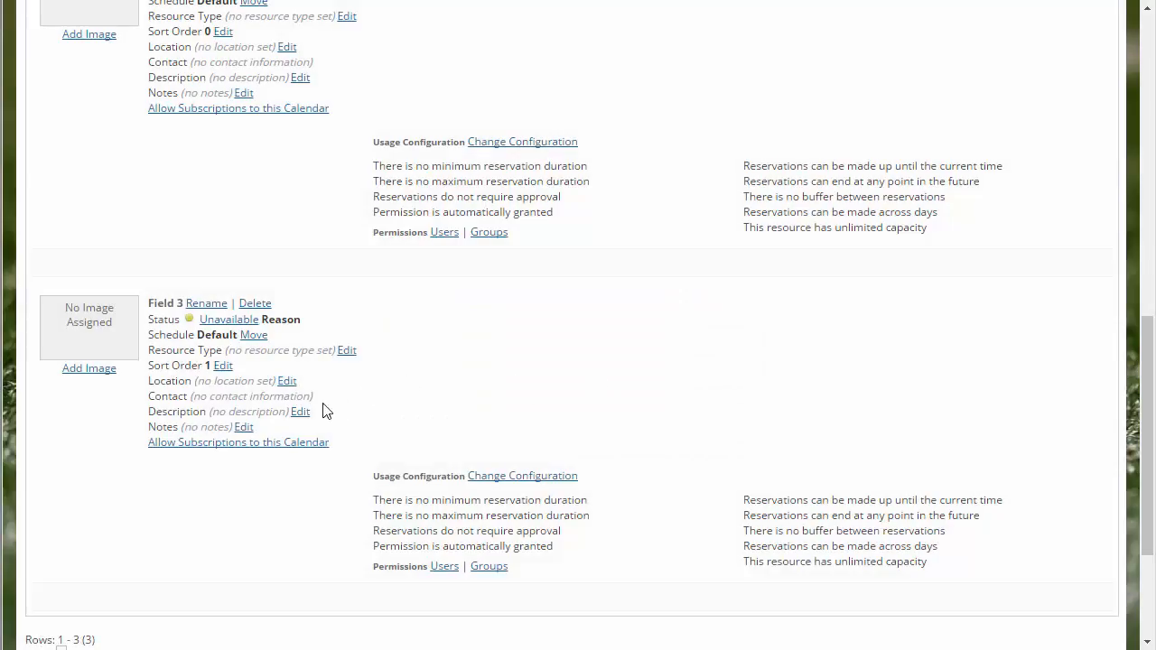
pyautogui.click(298, 414)
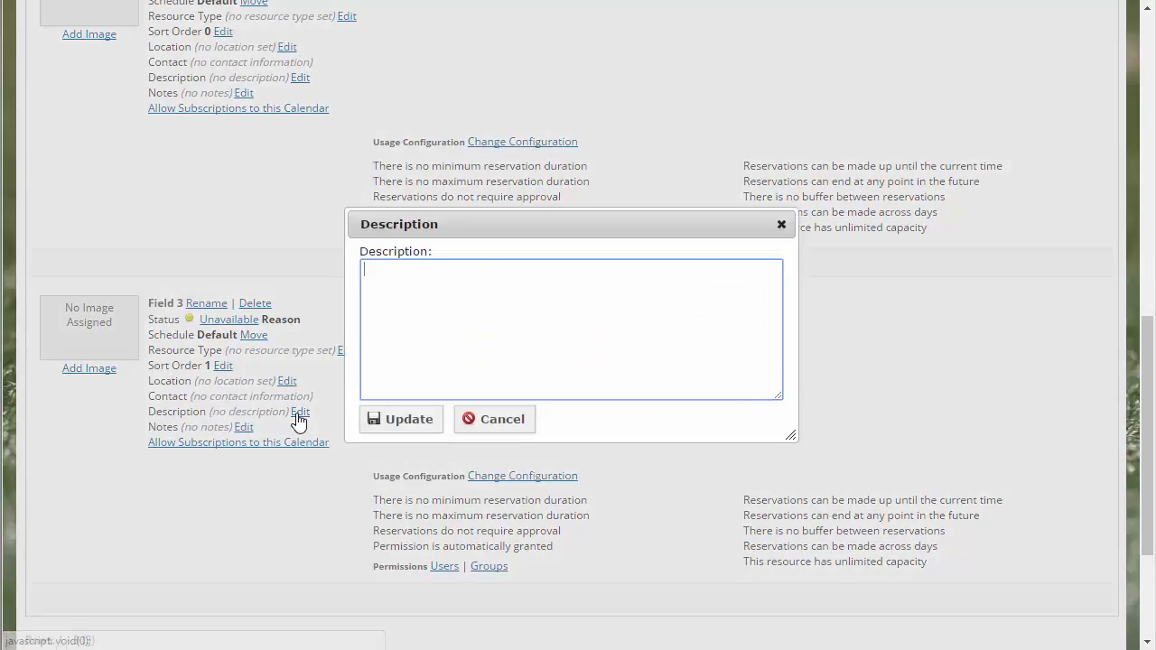
pyautogui.click(506, 420)
pyautogui.click(244, 428)
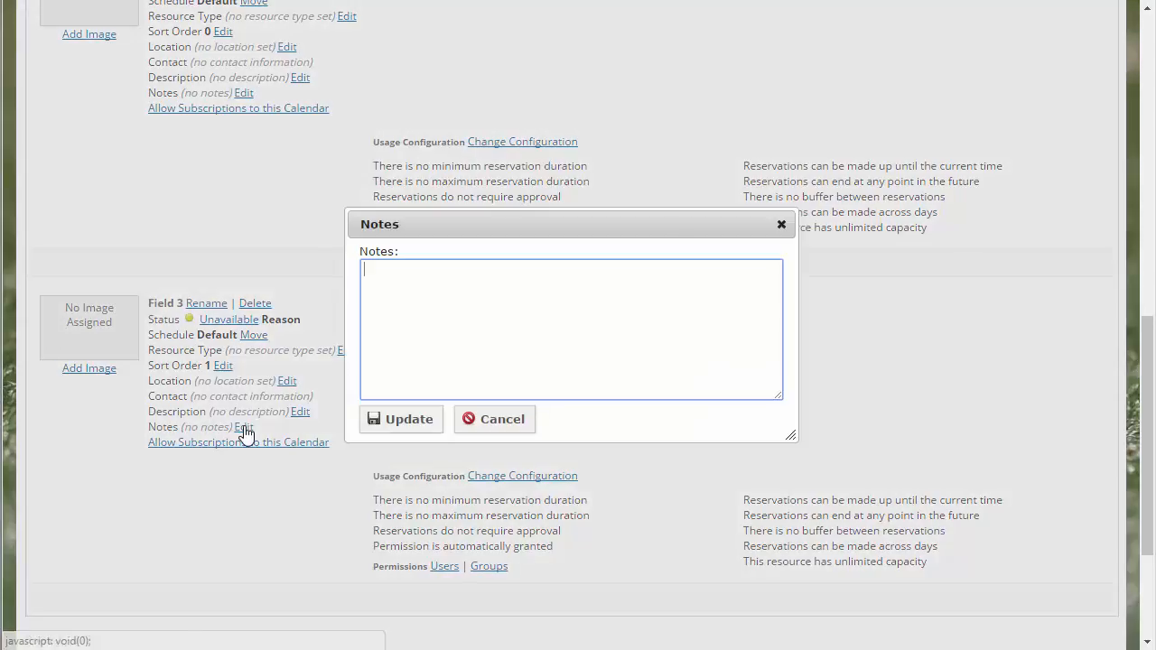
pyautogui.click(503, 422)
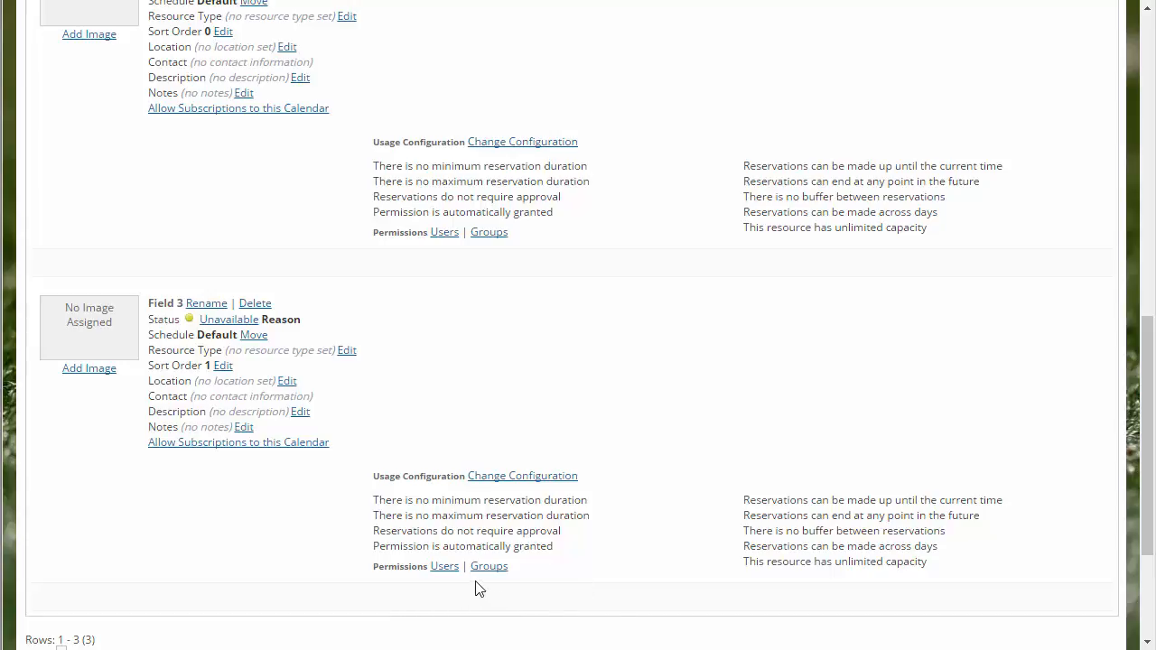
# Step: Grant the Coaches group permission to use Field 3
pyautogui.click(494, 567)
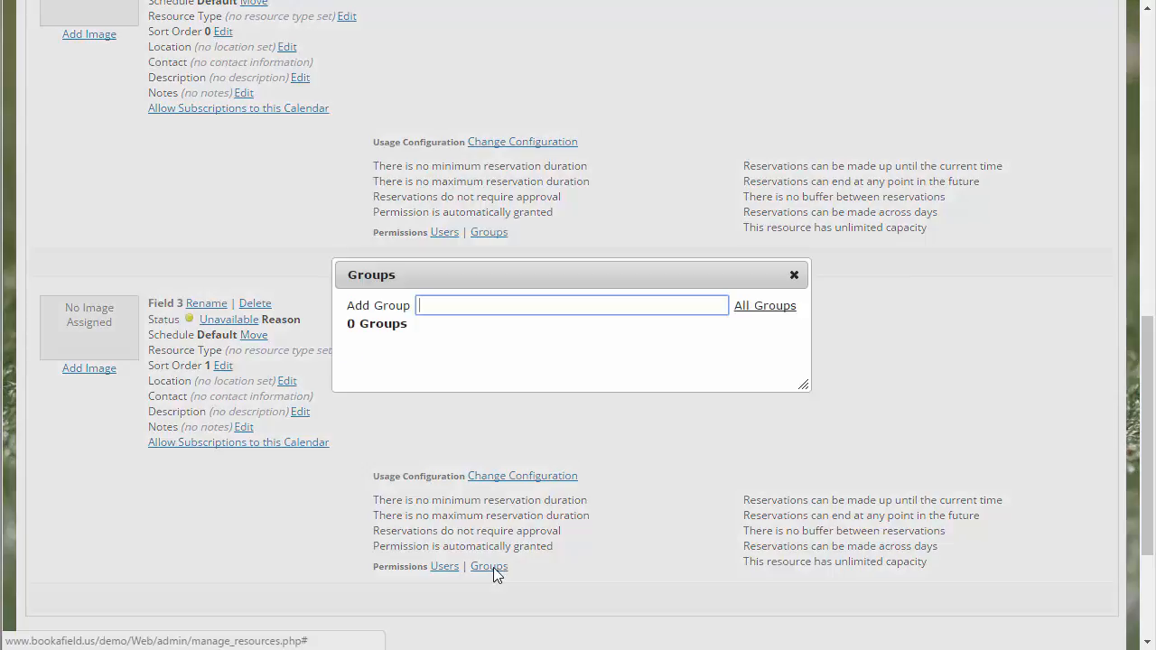
pyautogui.click(763, 307)
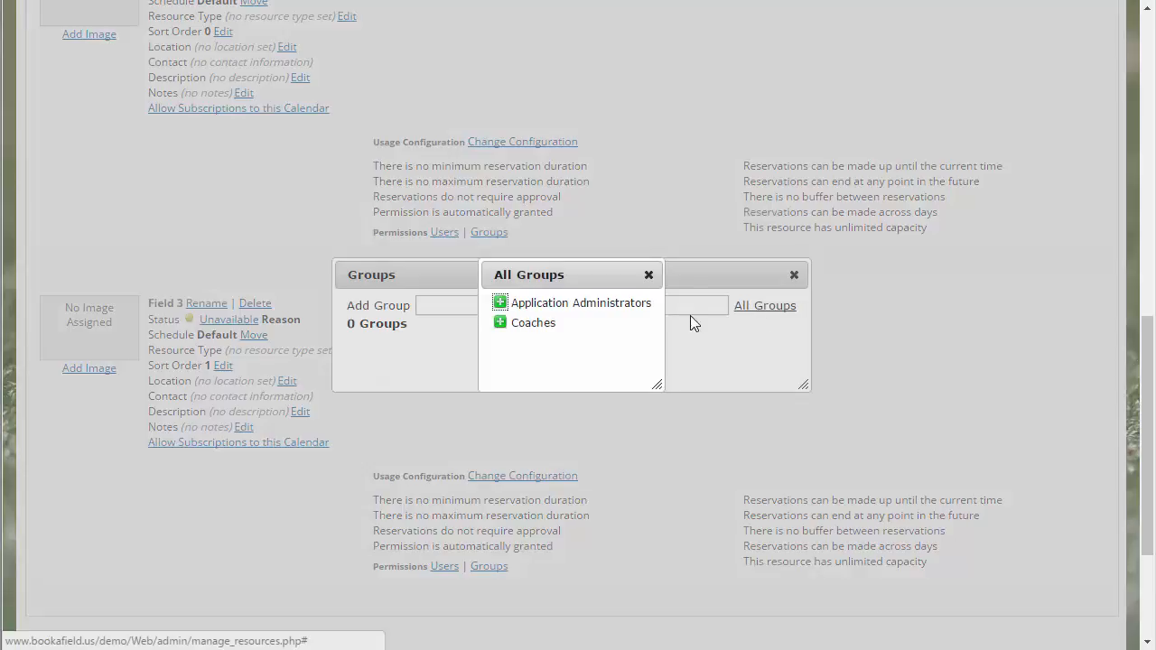
pyautogui.click(499, 322)
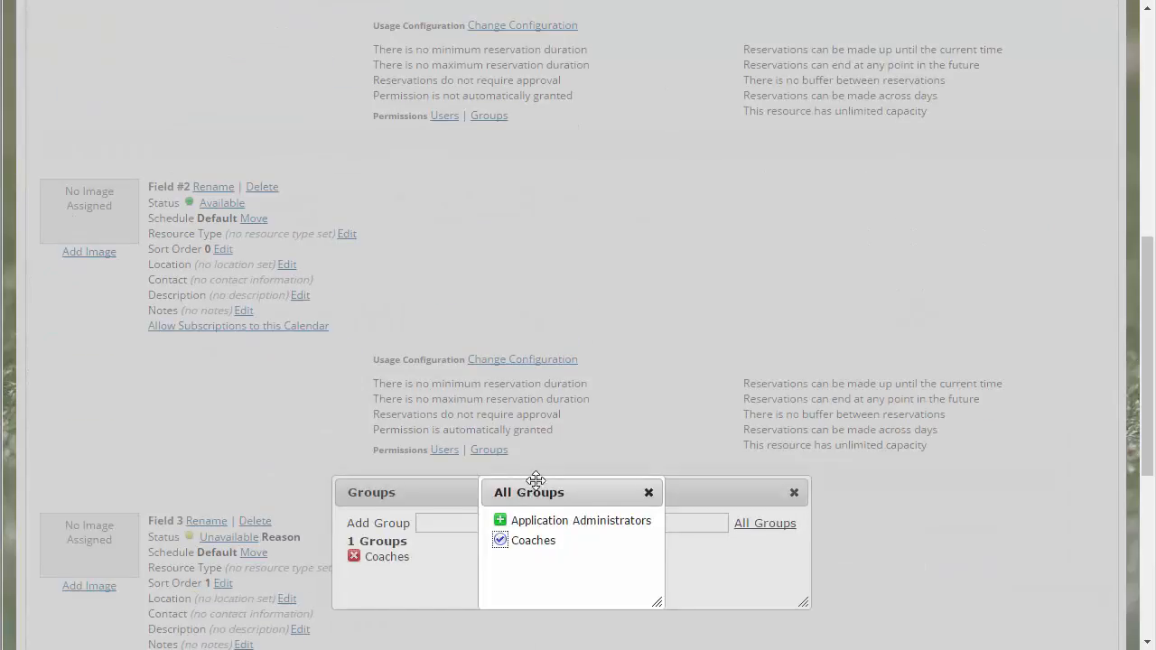
pyautogui.click(648, 492)
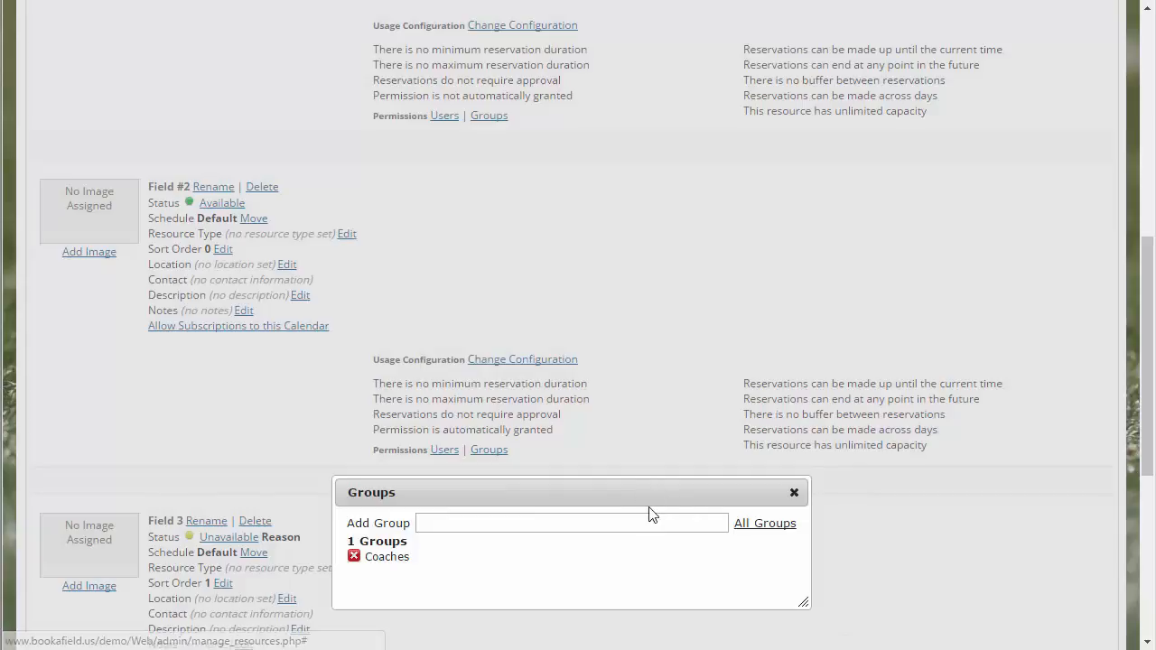
pyautogui.click(795, 495)
# Step: In Field 3's usage configuration, turn off the no minimum duration, no maximum duration and no buffer between reservations options
pyautogui.scroll(-2, 614, 536)
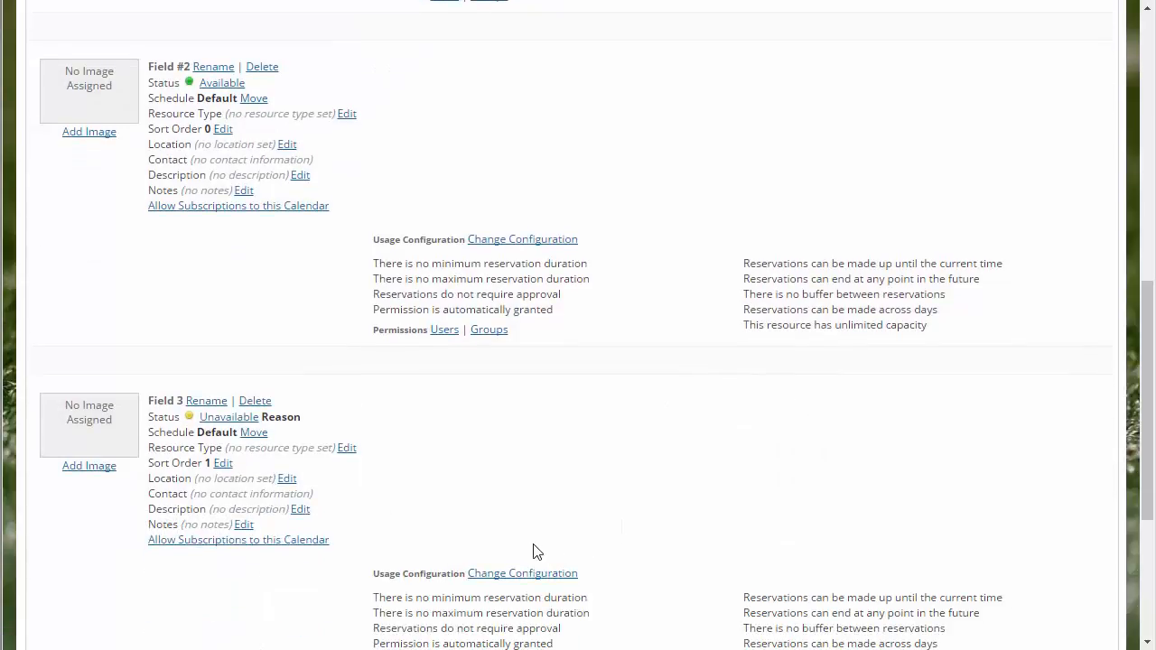
pyautogui.scroll(-4, 540, 546)
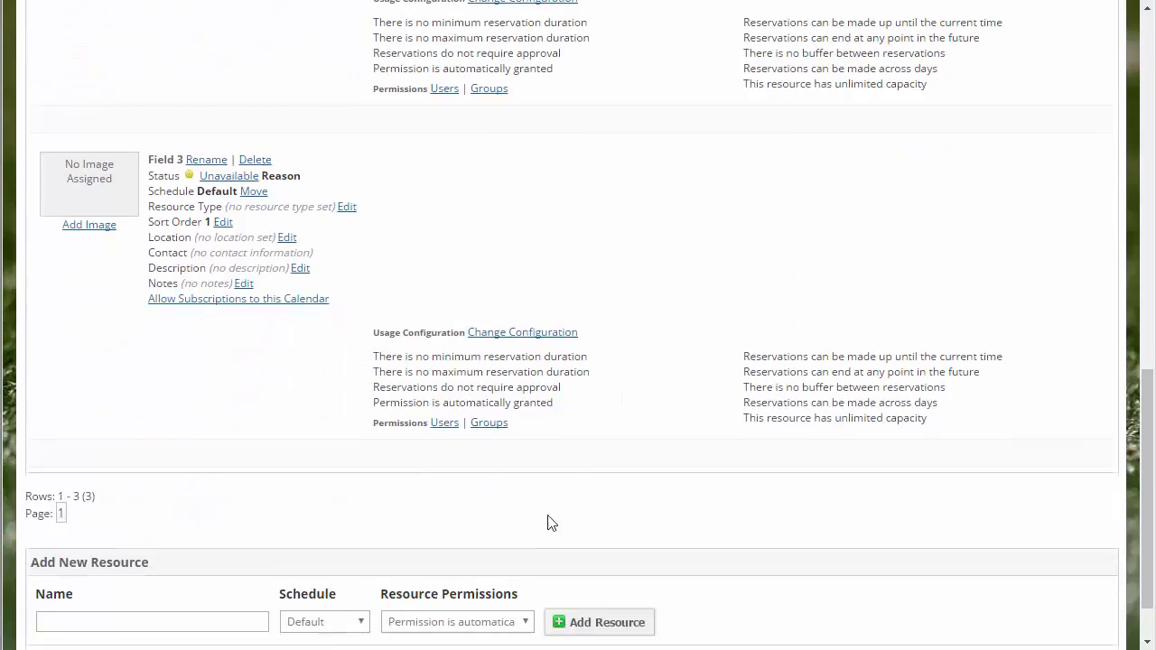
pyautogui.click(508, 334)
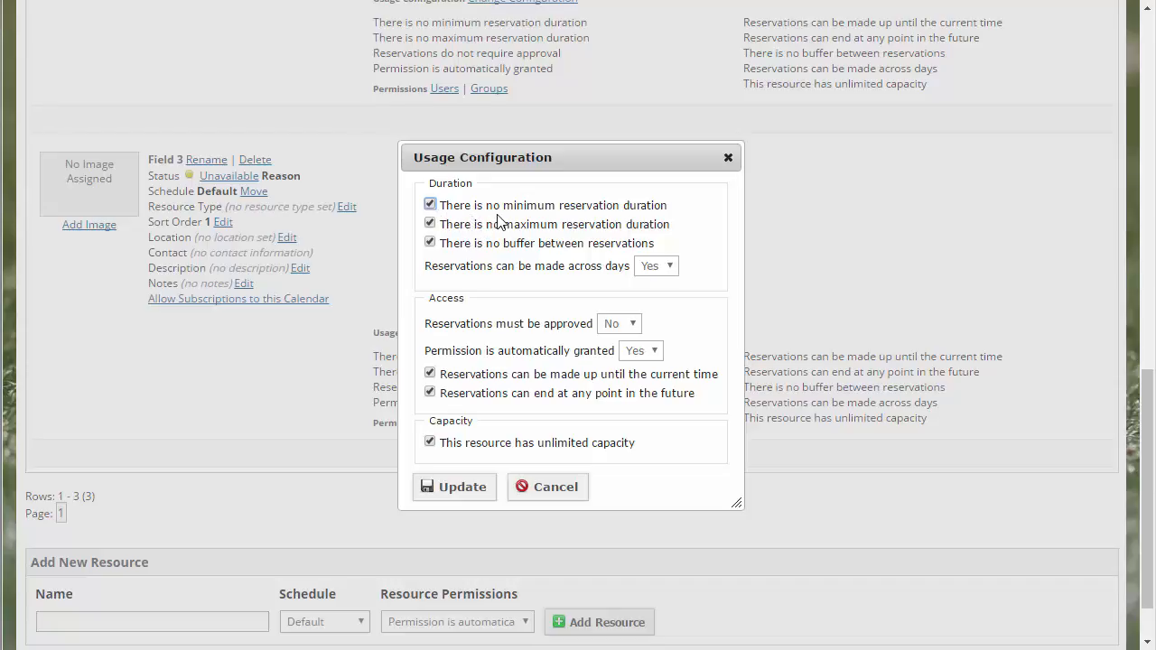
pyautogui.click(429, 206)
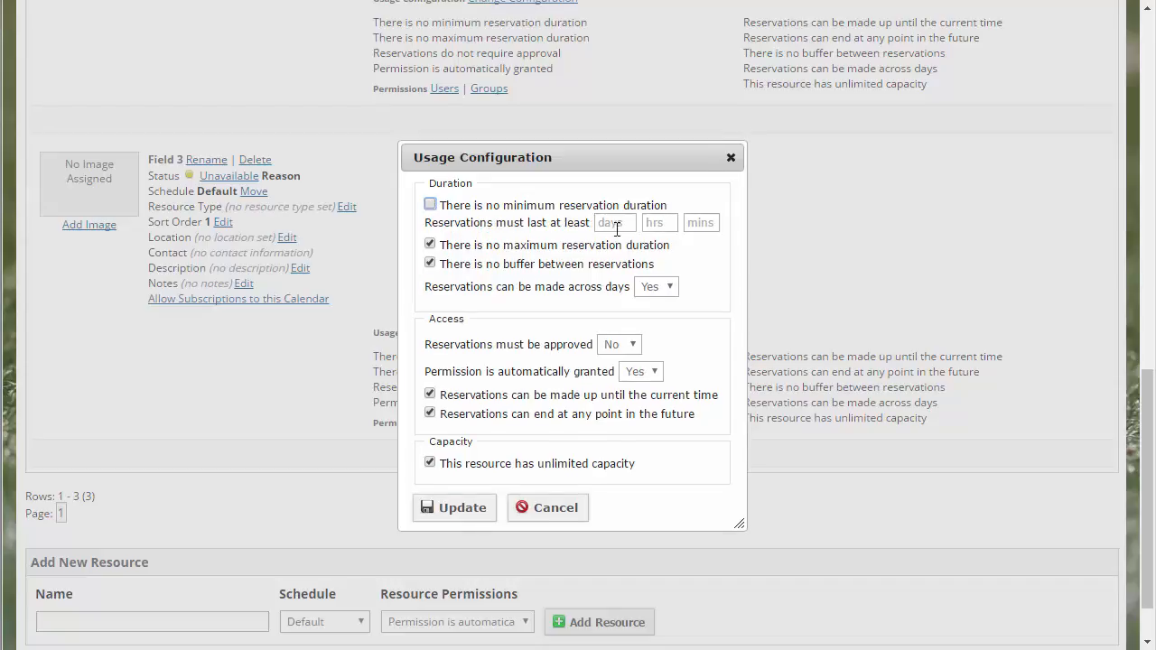
pyautogui.click(430, 246)
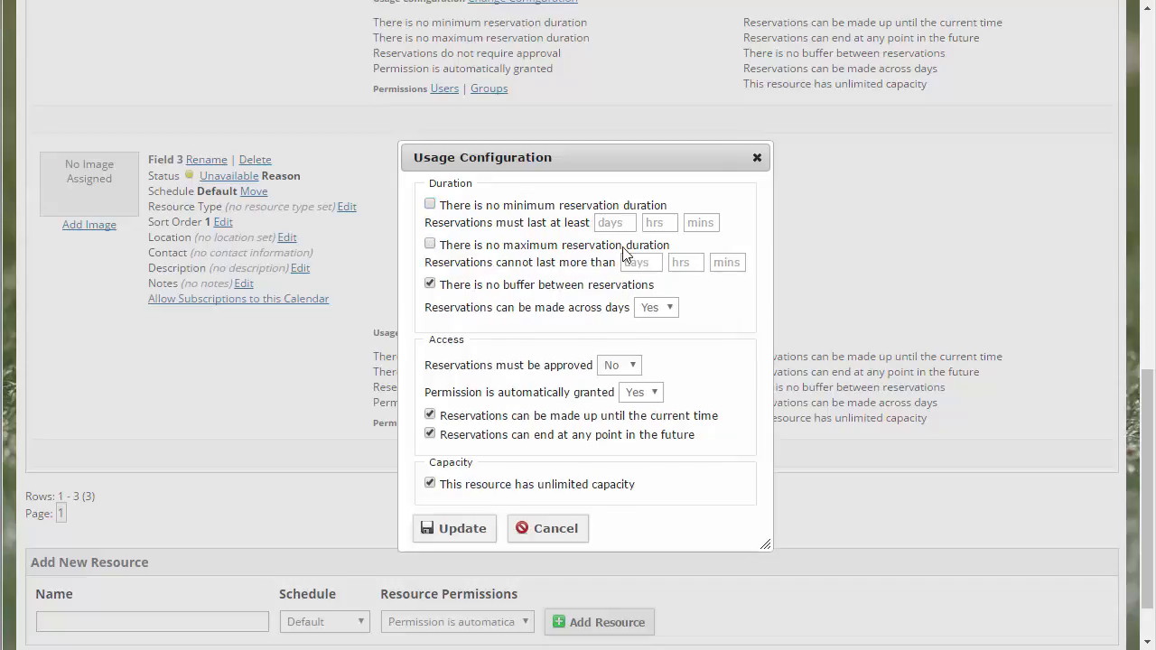
pyautogui.click(430, 284)
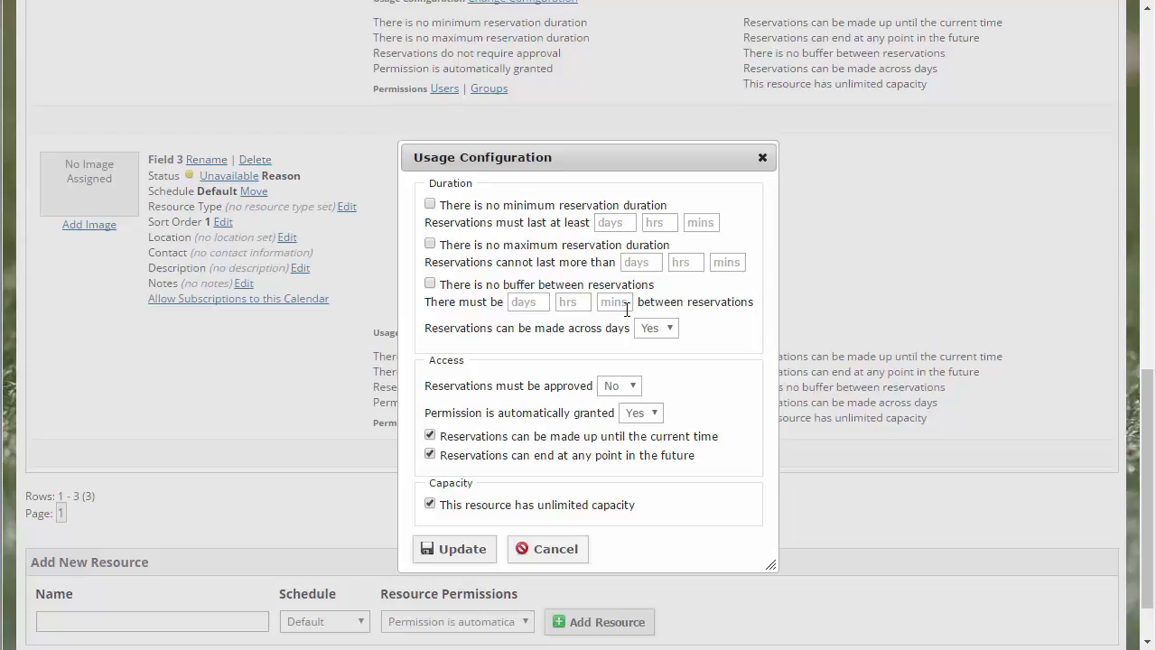
# Step: Turn off the access option that lets reservations for Field 3 be made up until the current time
pyautogui.click(635, 389)
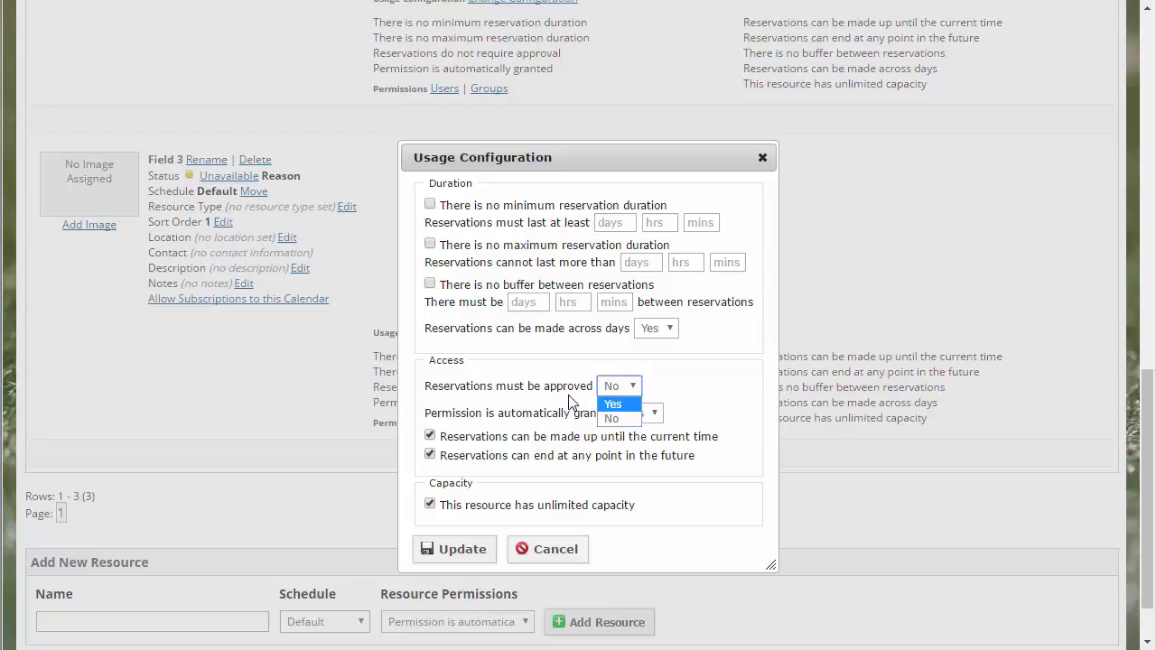
pyautogui.click(432, 437)
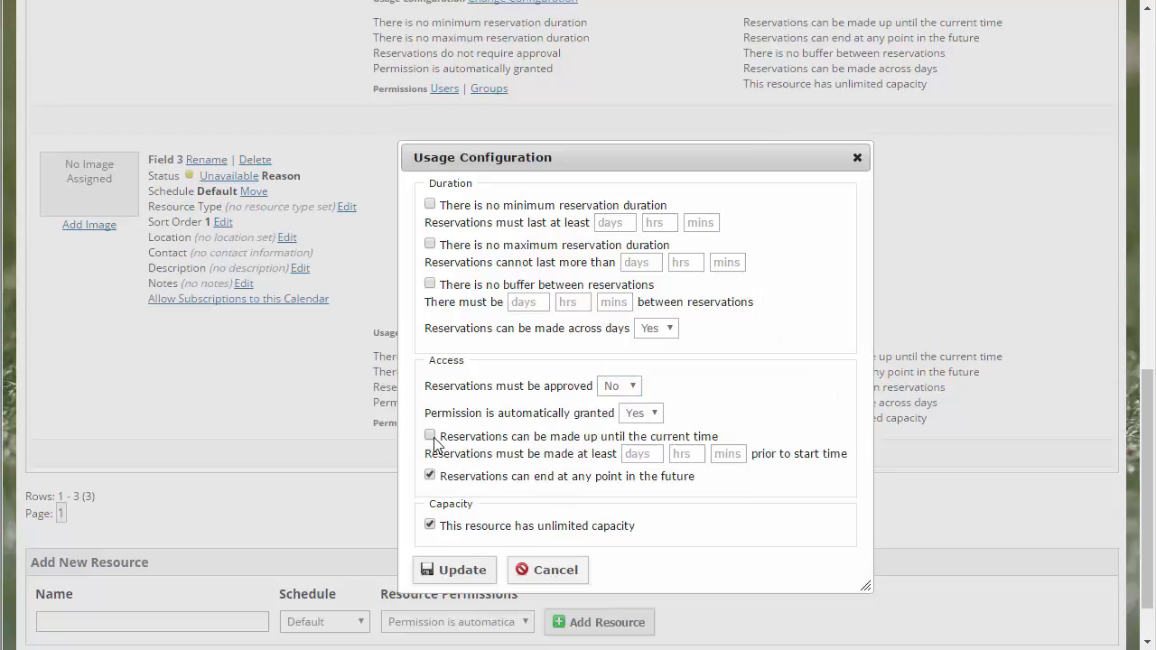